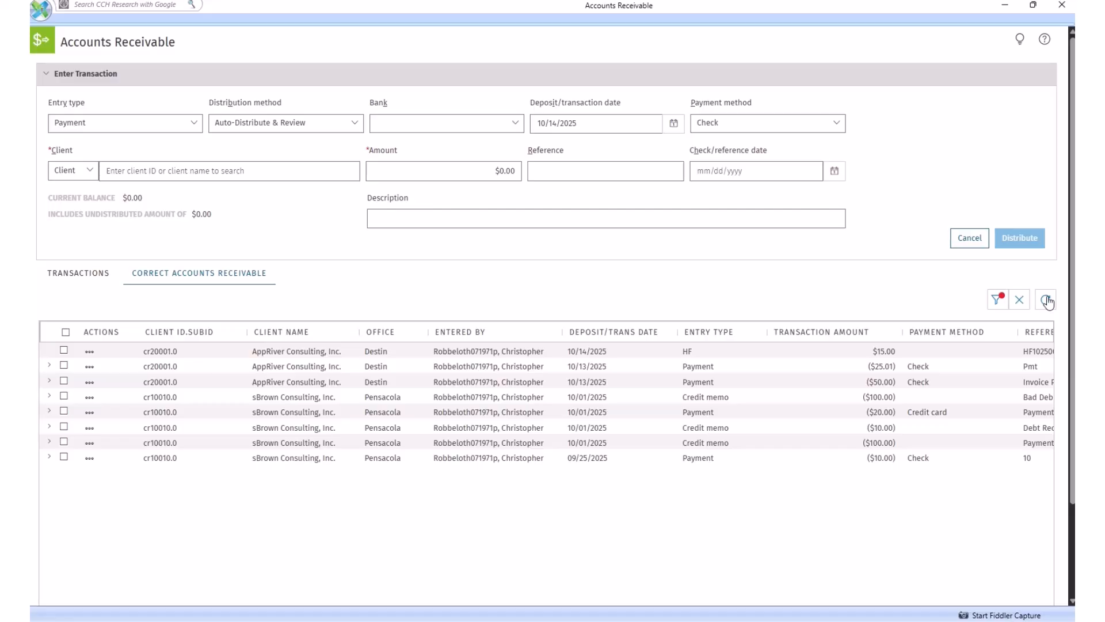
# Review the Fully distributed filter options for the accounts receivable list and apply the filter with its existing date range.
pyautogui.click(998, 299)
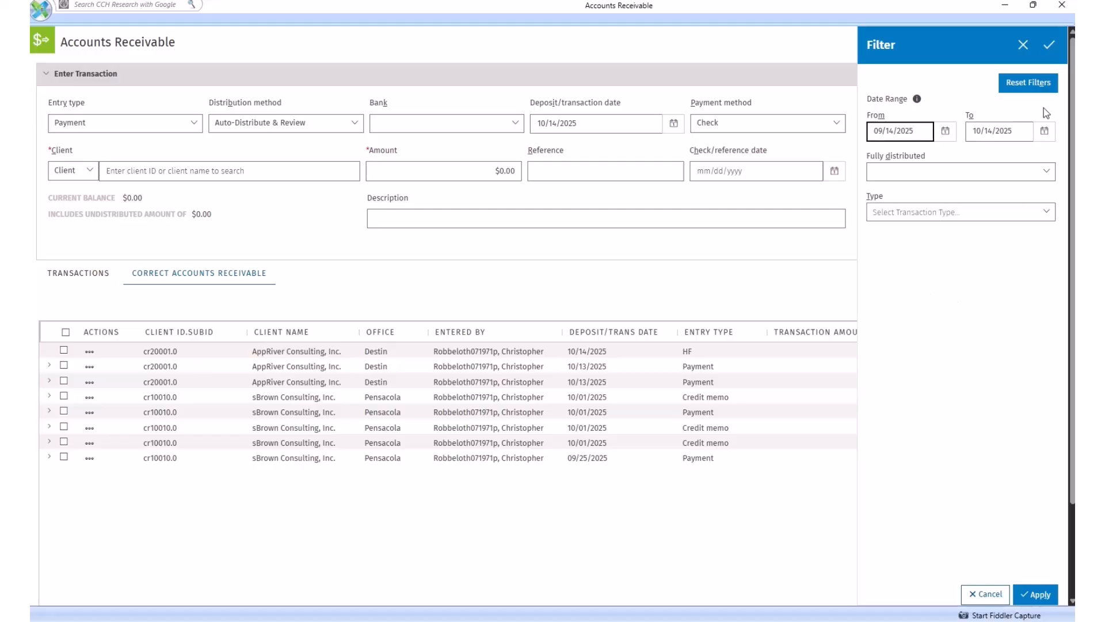
pyautogui.click(1047, 173)
pyautogui.click(1015, 161)
pyautogui.click(1041, 595)
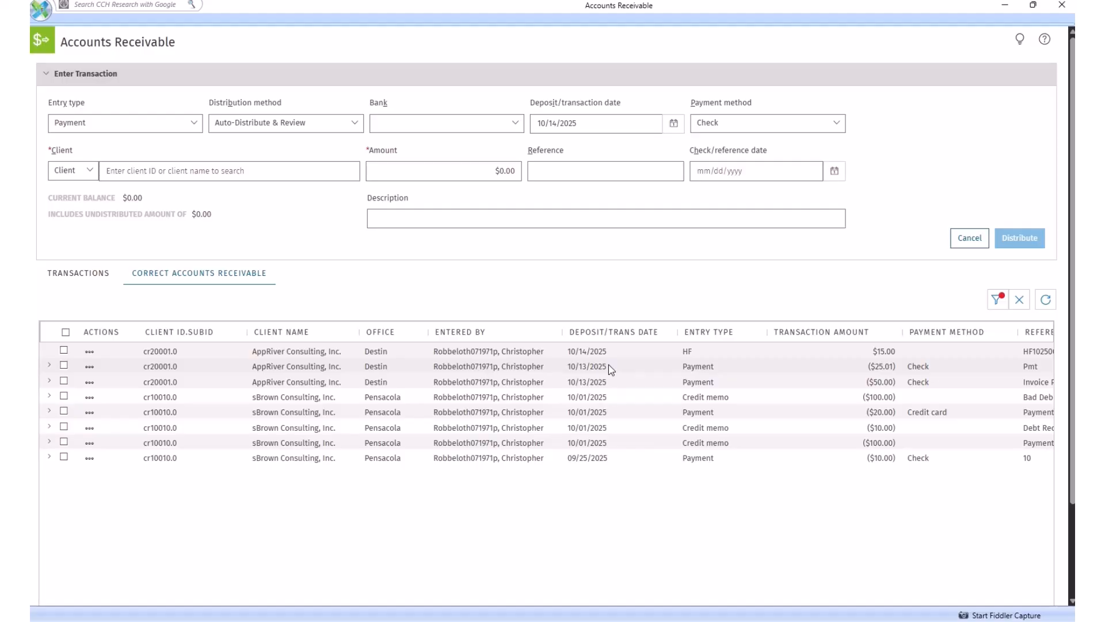
# Compare the actions available for the $25.01 AppRiver Consulting payment and the $15.00 HF entry.
pyautogui.click(90, 368)
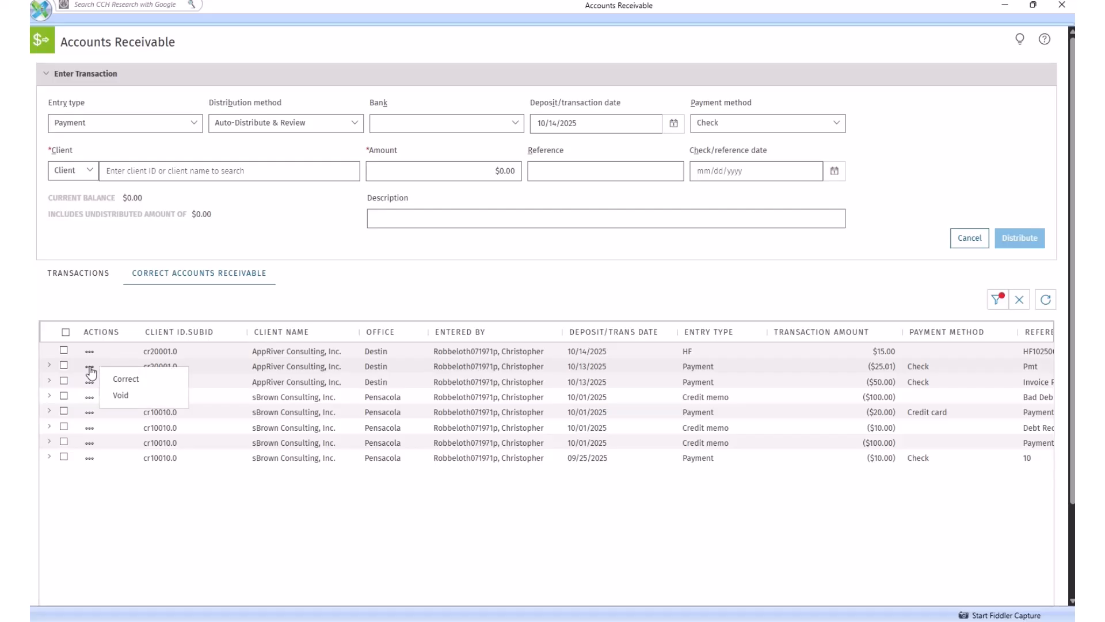
pyautogui.click(91, 353)
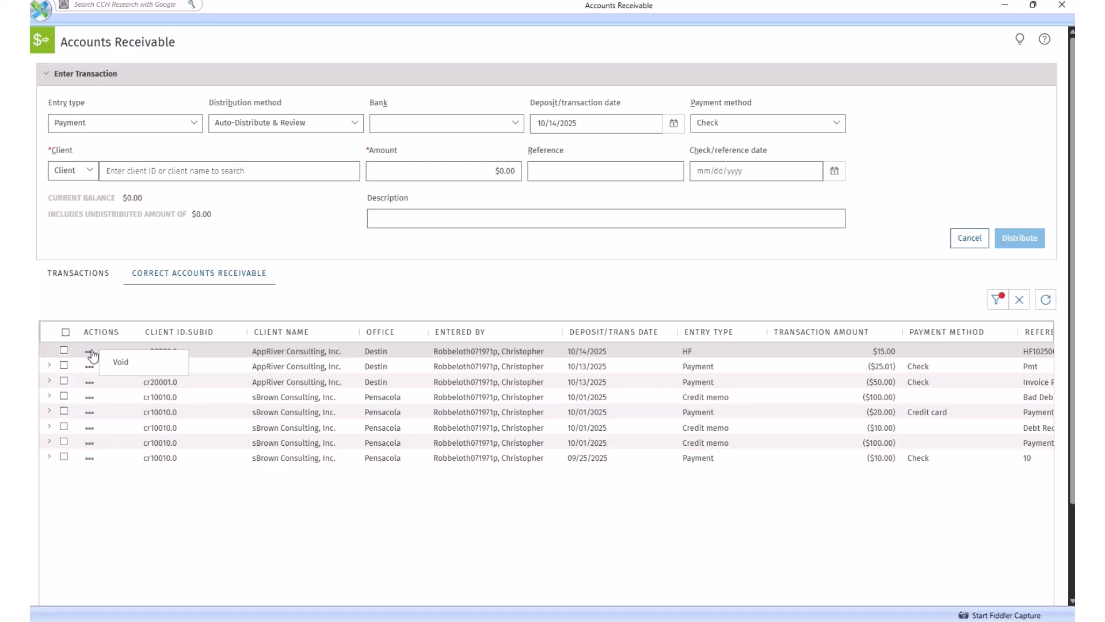
pyautogui.click(139, 522)
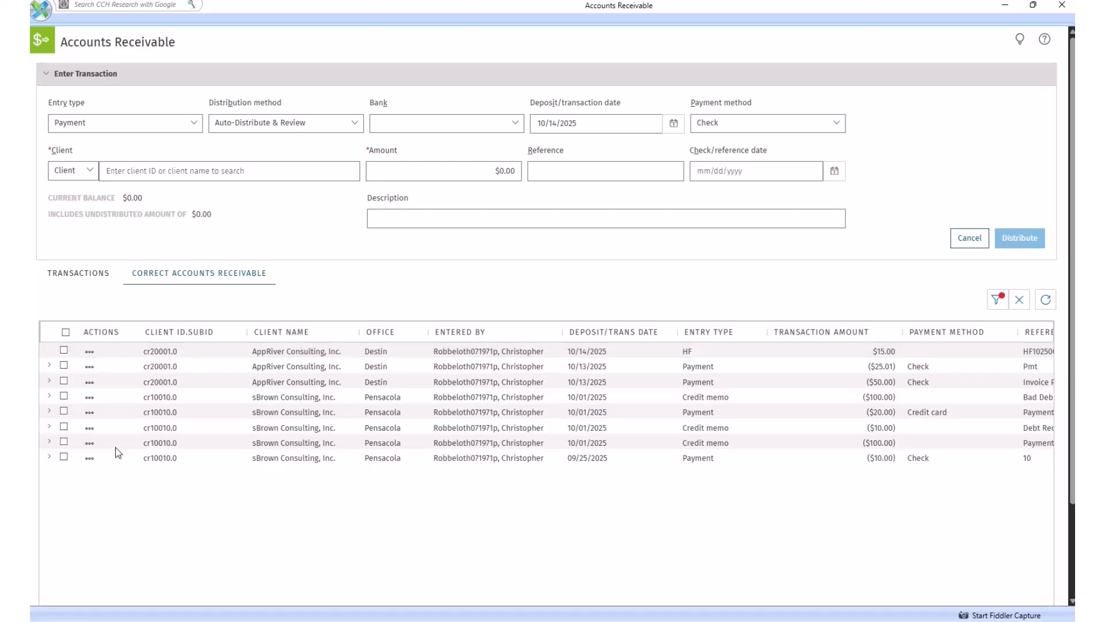
# Open the $25.01 AppRiver Consulting payment for correction and change its reference to "Payment".
pyautogui.click(89, 367)
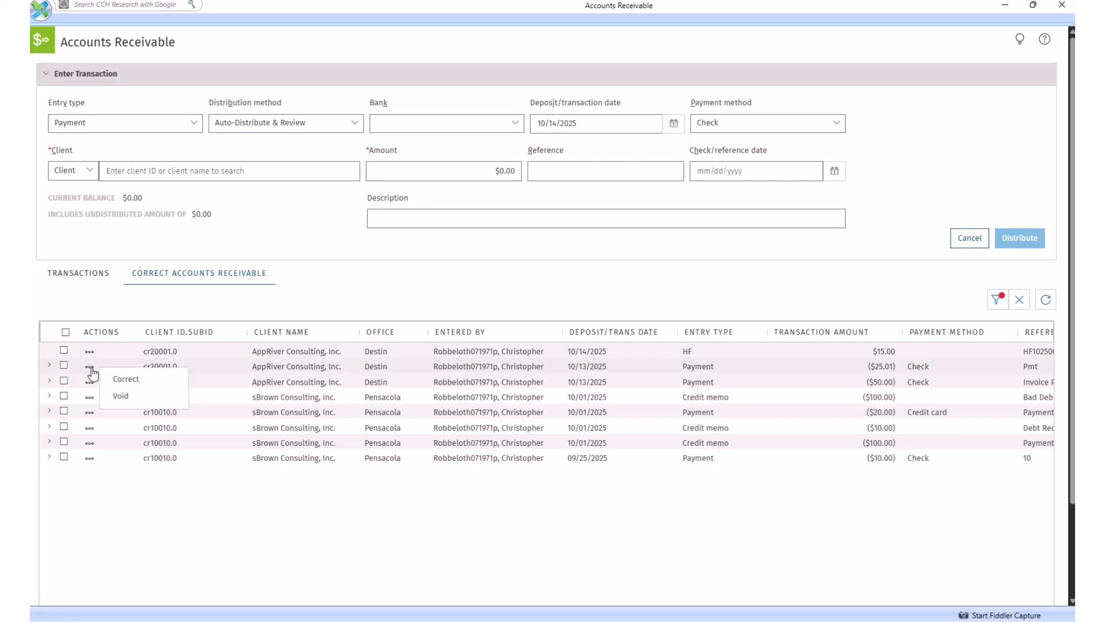
pyautogui.click(114, 382)
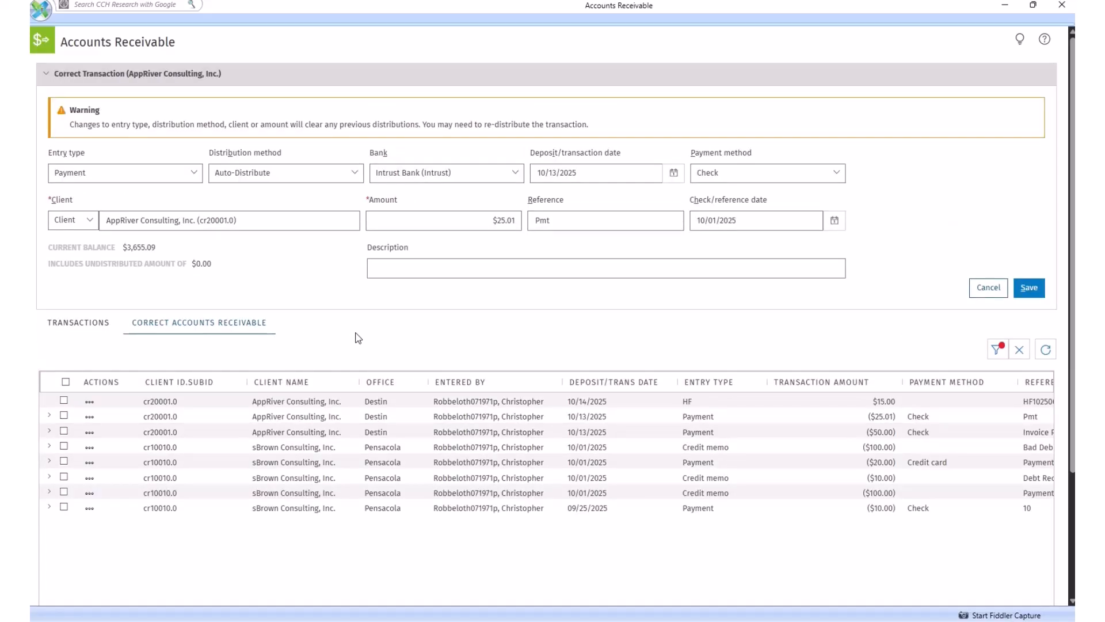
pyautogui.click(599, 223)
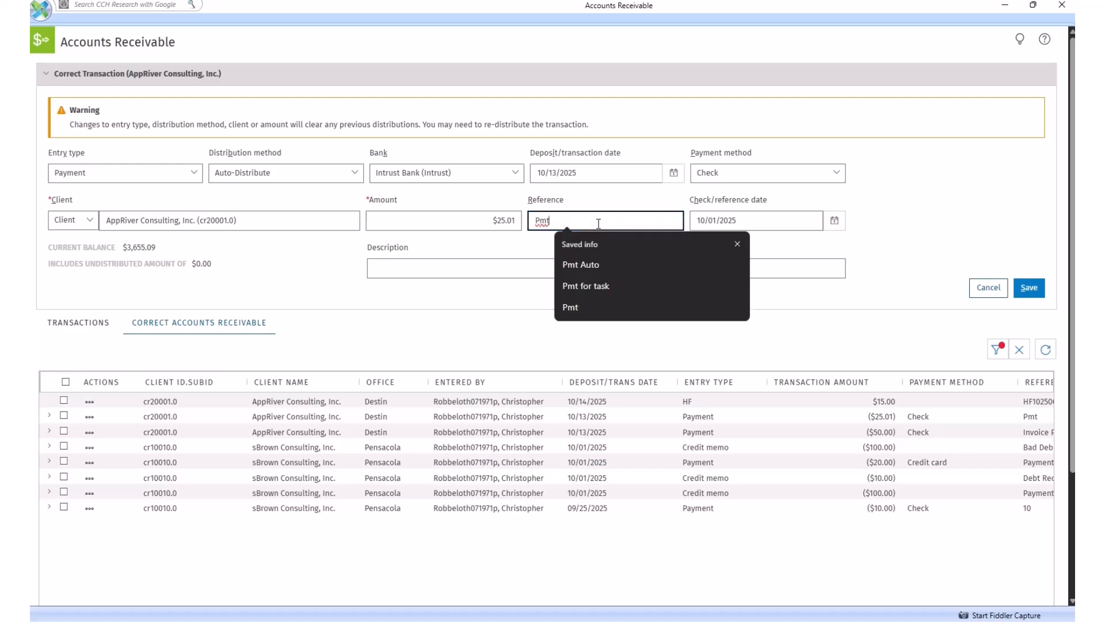
pyautogui.press('BackSpace')
pyautogui.press('BackSpace')
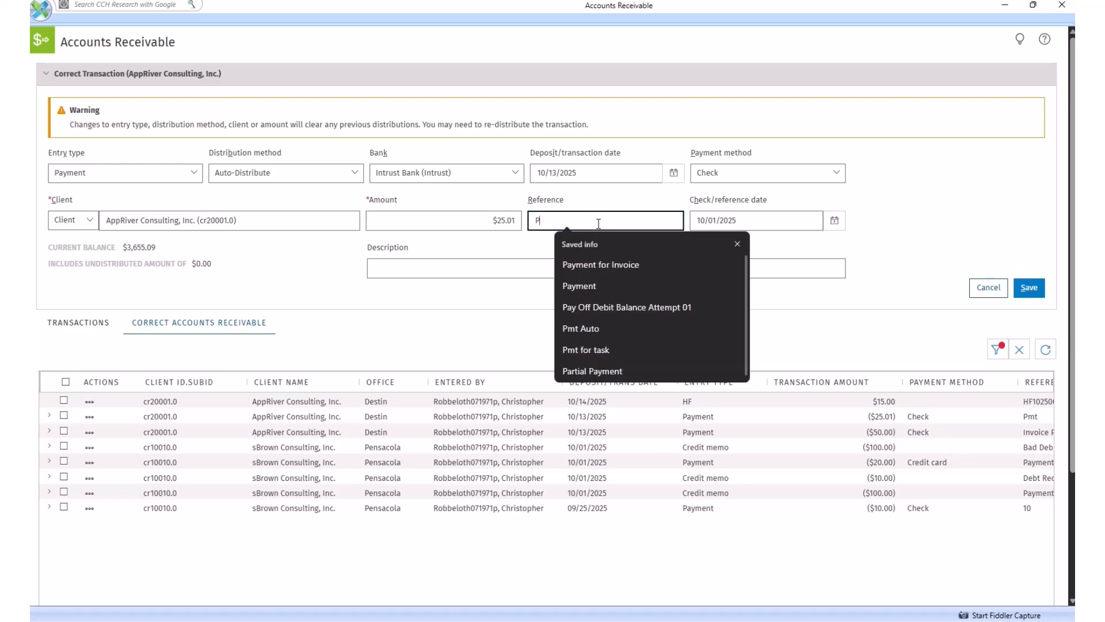
pyautogui.write('ayment')
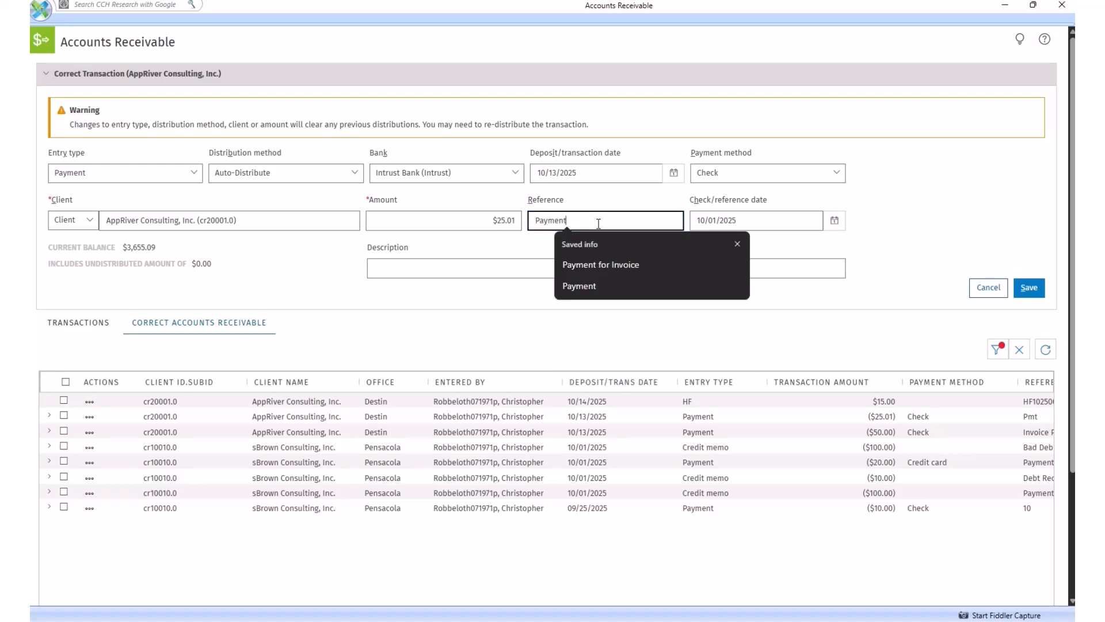
# Set the payment's check/reference date to 10/02/2025 and its amount to $26.00.
pyautogui.click(833, 223)
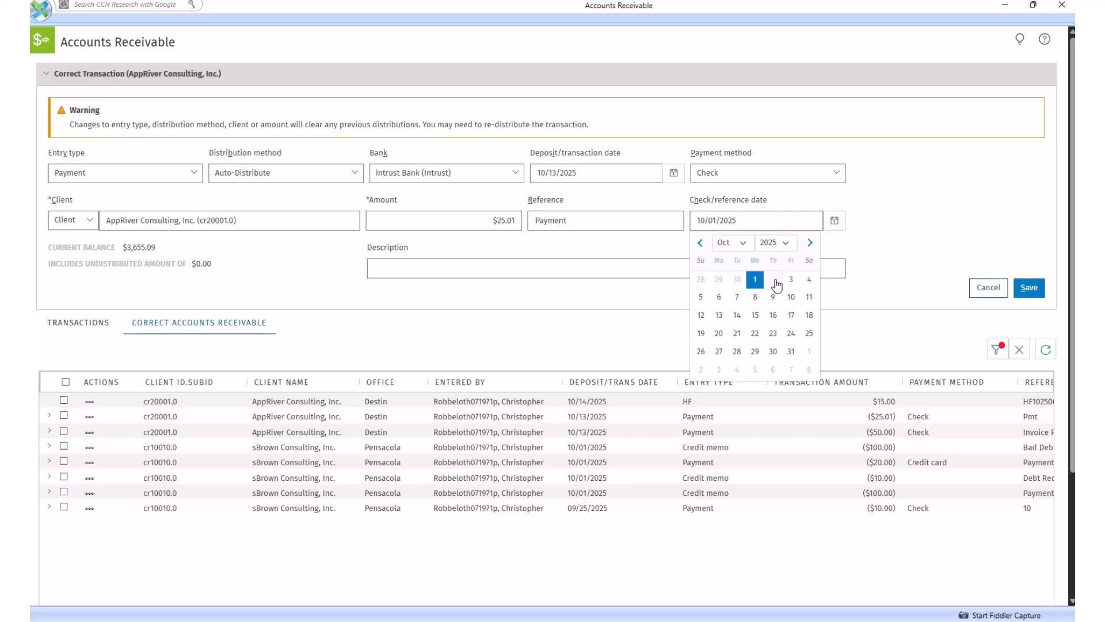
pyautogui.click(774, 282)
pyautogui.click(440, 219)
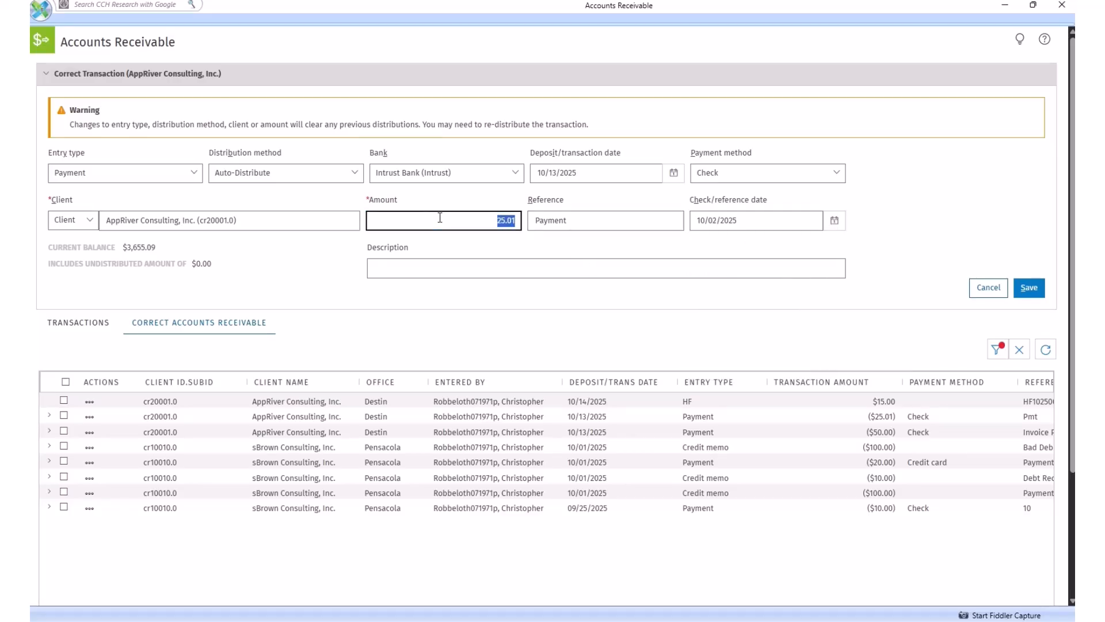
pyautogui.write('26.00')
pyautogui.click(749, 300)
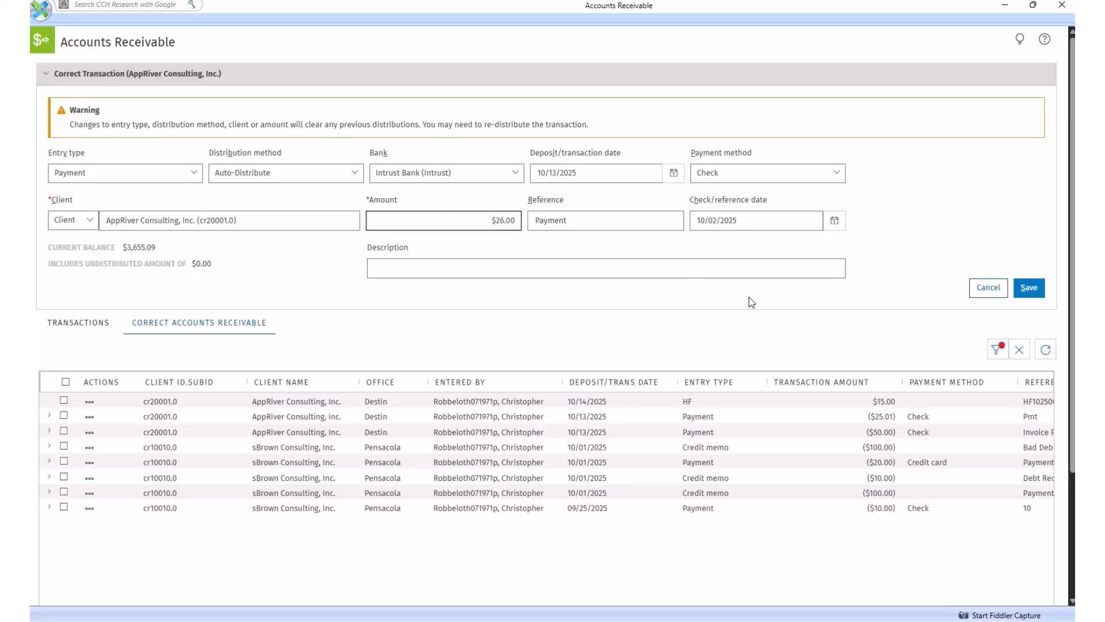
# Save the corrected payment and review its invoice distribution details.
pyautogui.click(1029, 290)
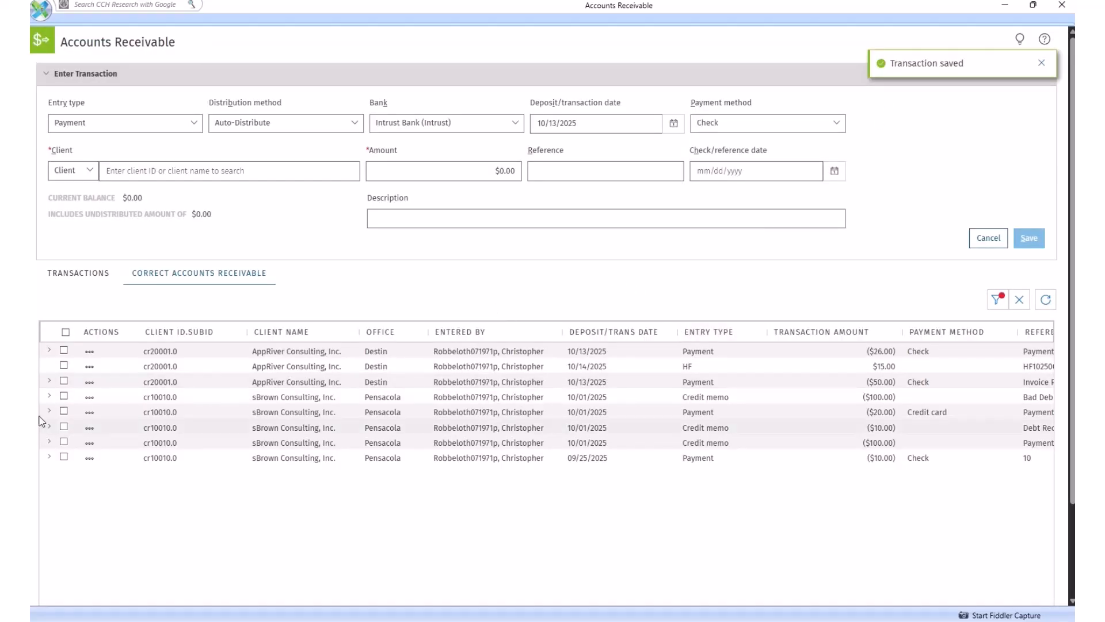
pyautogui.click(49, 350)
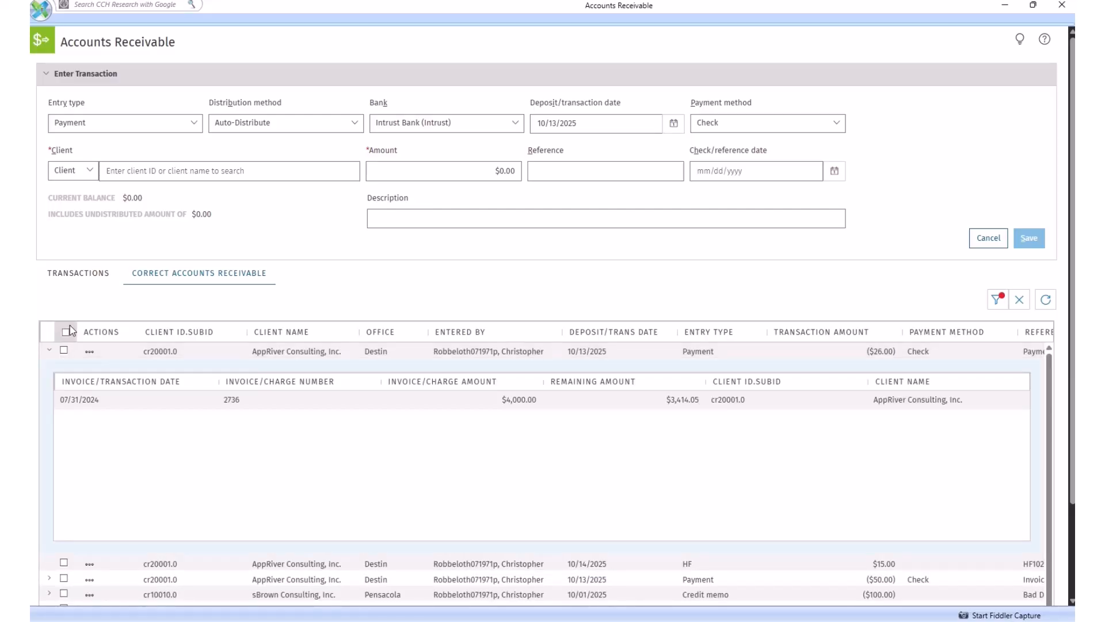
pyautogui.click(49, 351)
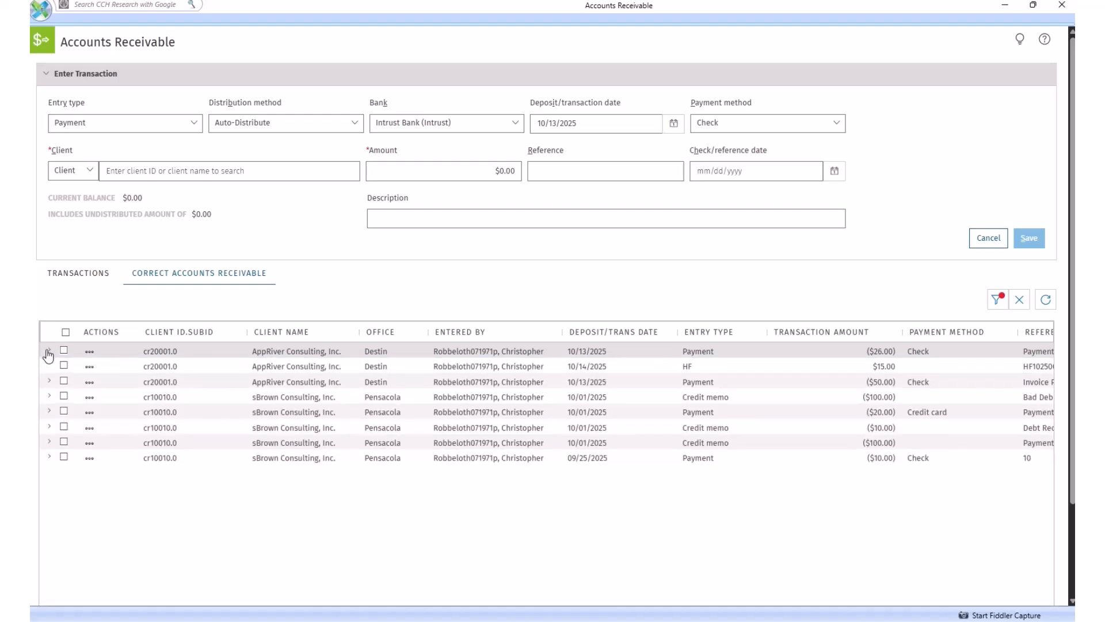
# Void the $15.00 HF transaction for AppRiver Consulting, keeping the default accounting period date.
pyautogui.click(89, 368)
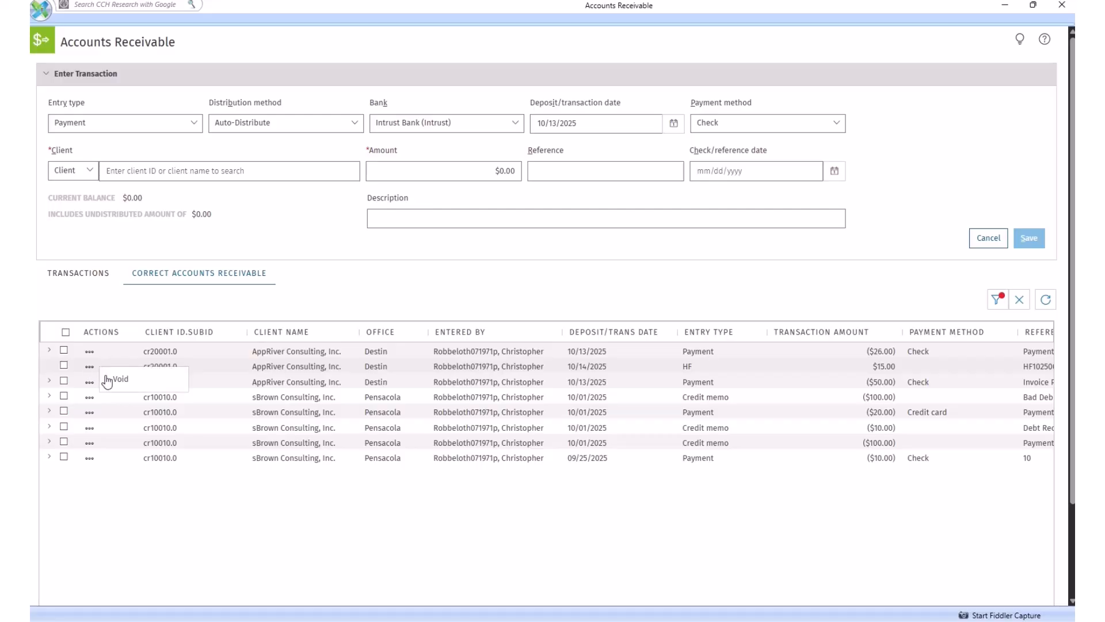
pyautogui.click(114, 379)
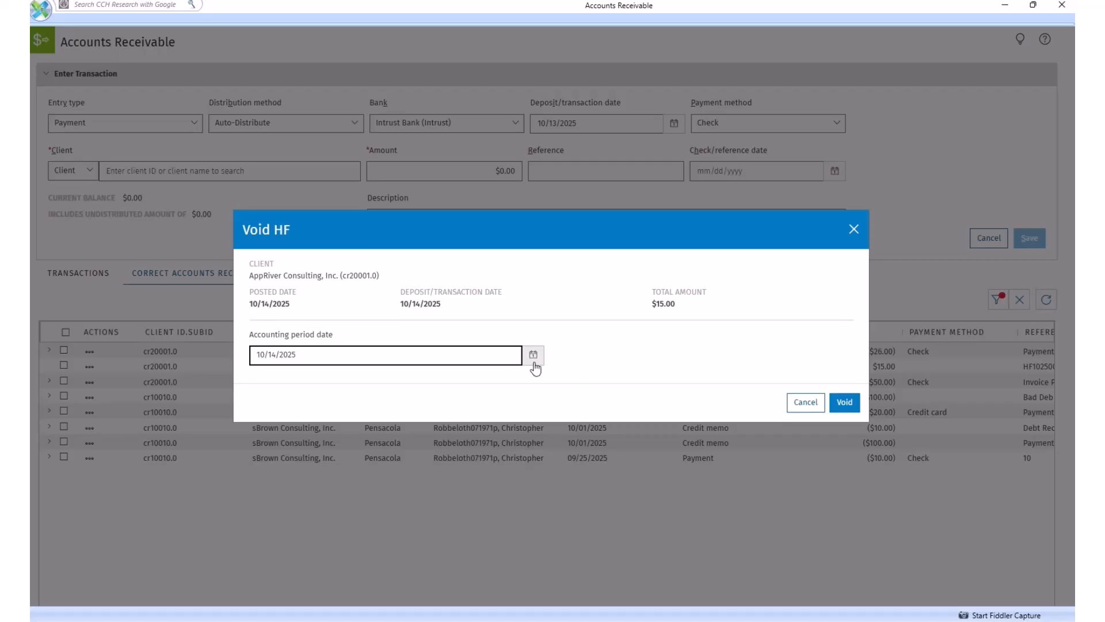
pyautogui.click(844, 403)
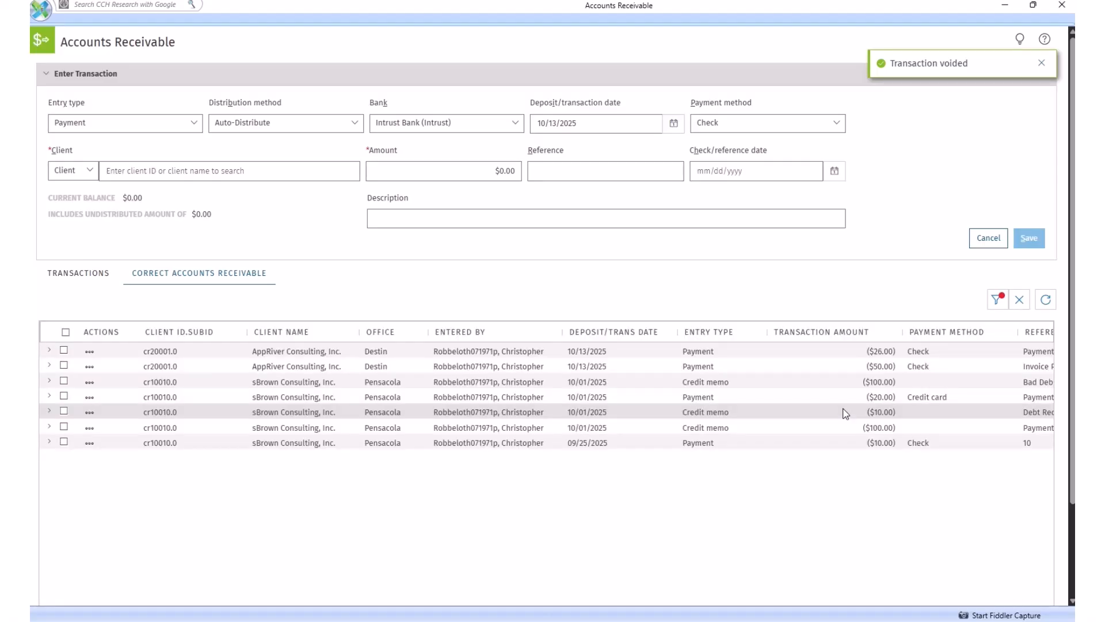
# Start voiding the $26.00 AppRiver Consulting payment with accounting period date 10/31/2025 and a $150.00 handling fee.
pyautogui.click(91, 353)
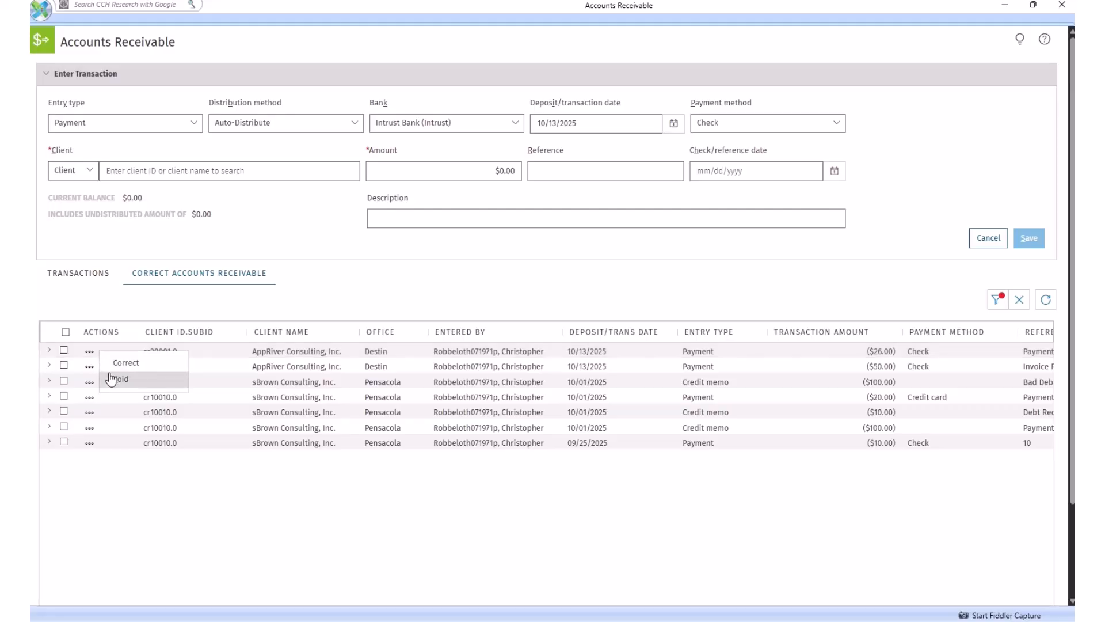
pyautogui.click(111, 379)
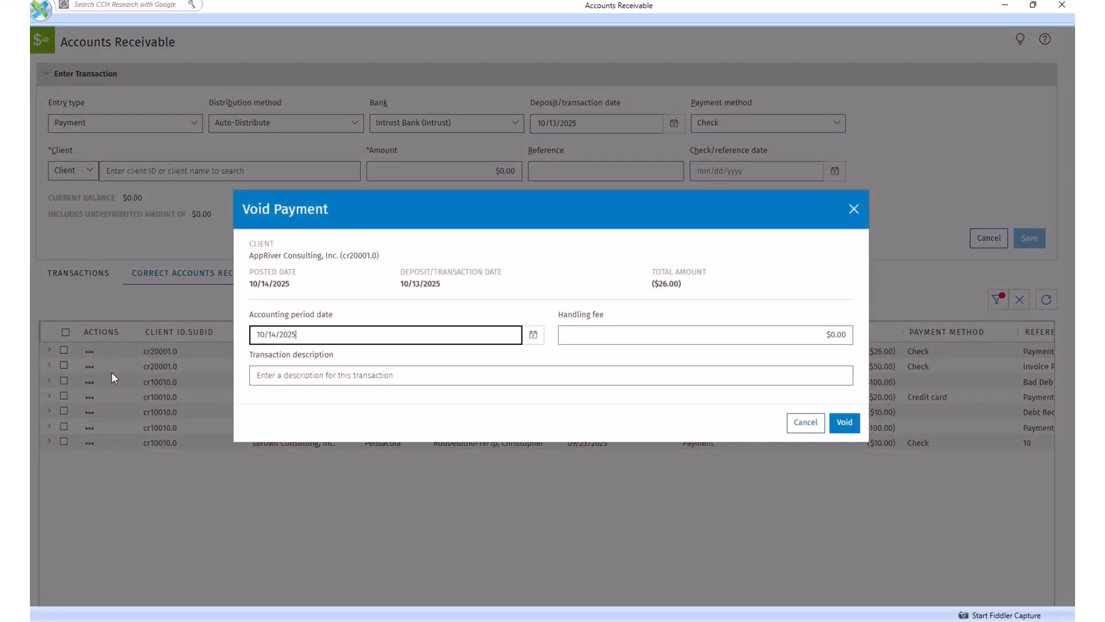
pyautogui.click(533, 335)
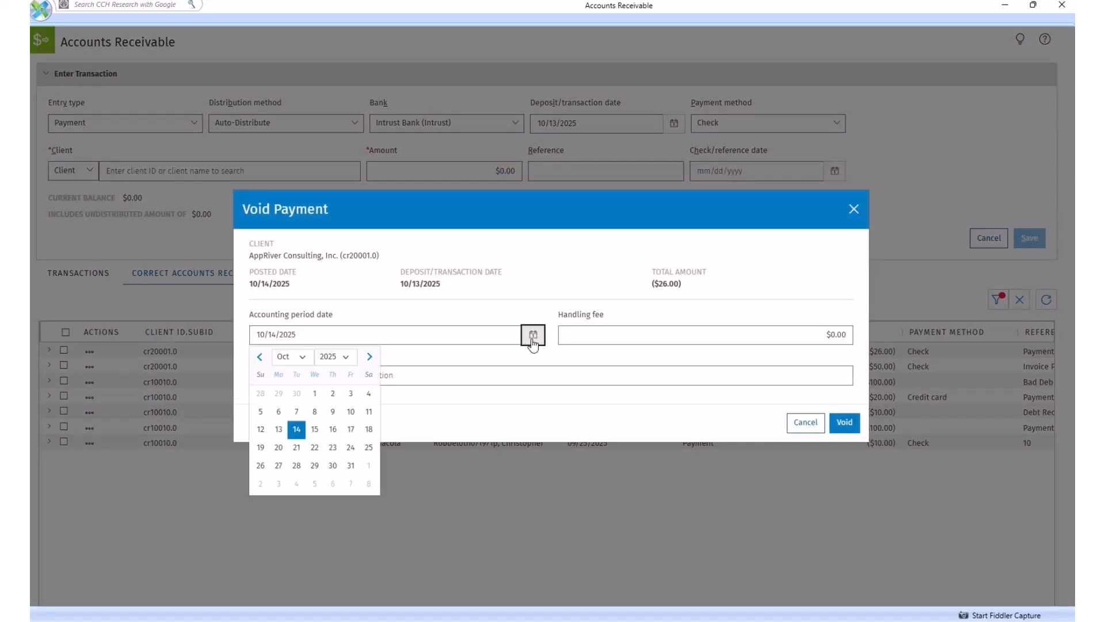
pyautogui.click(351, 465)
pyautogui.click(737, 340)
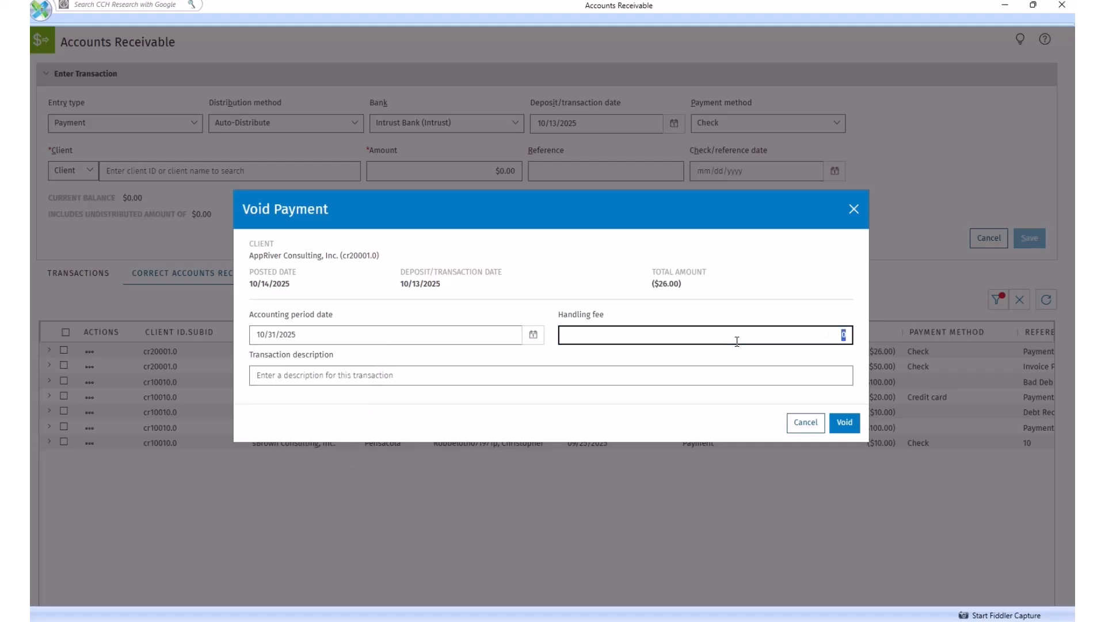
pyautogui.write('150.00')
# Enter "Bad Payment" as the transaction description and complete the payment void.
pyautogui.click(464, 375)
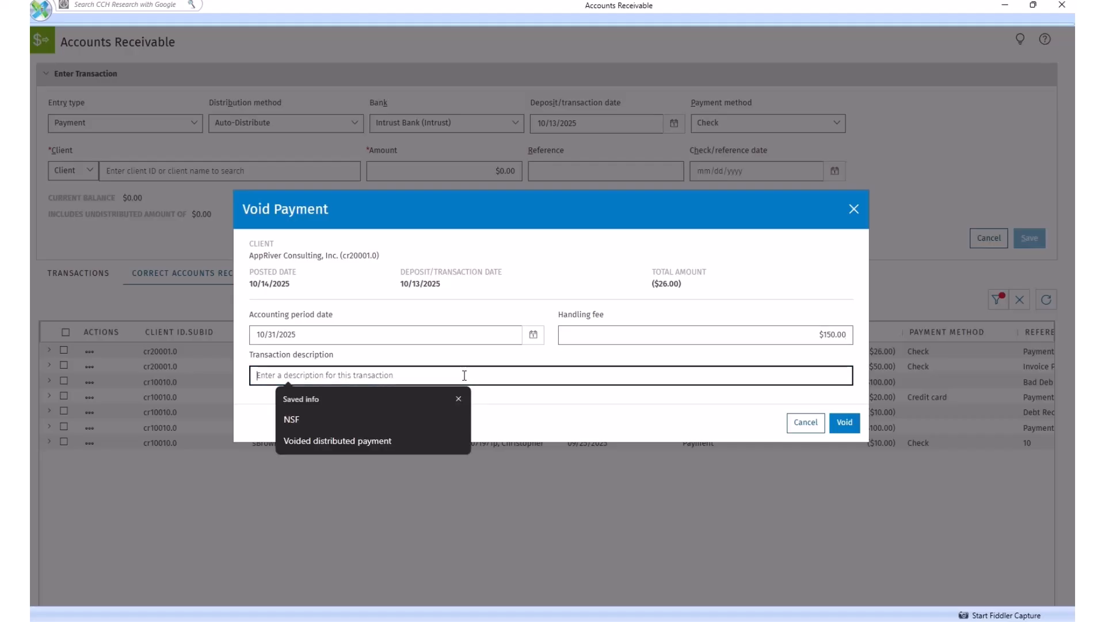
pyautogui.write('Bad Payment')
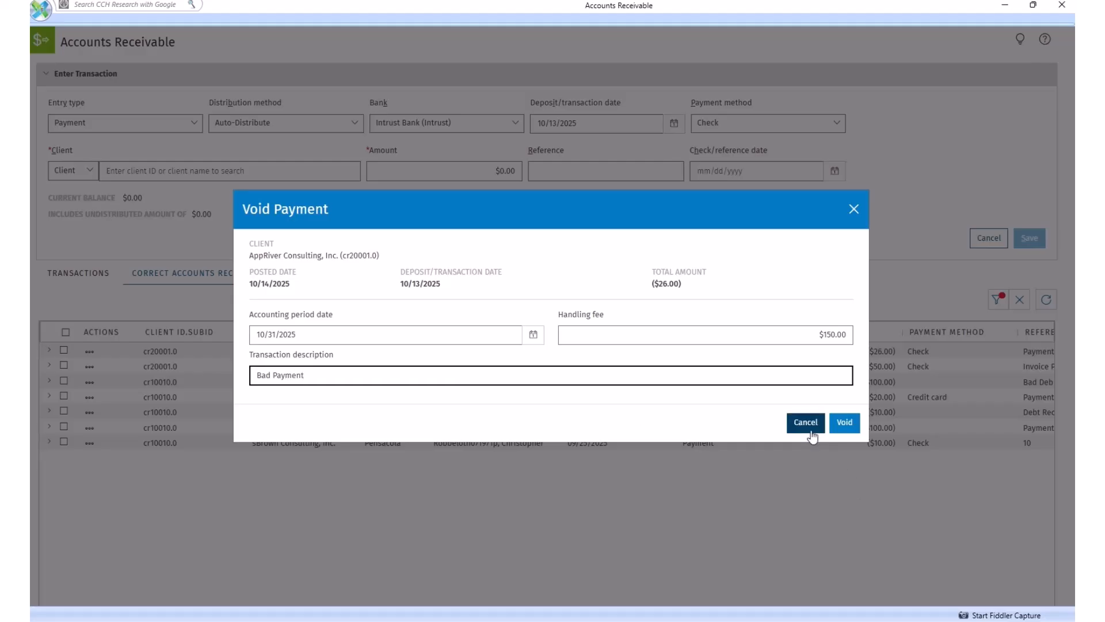
pyautogui.click(843, 426)
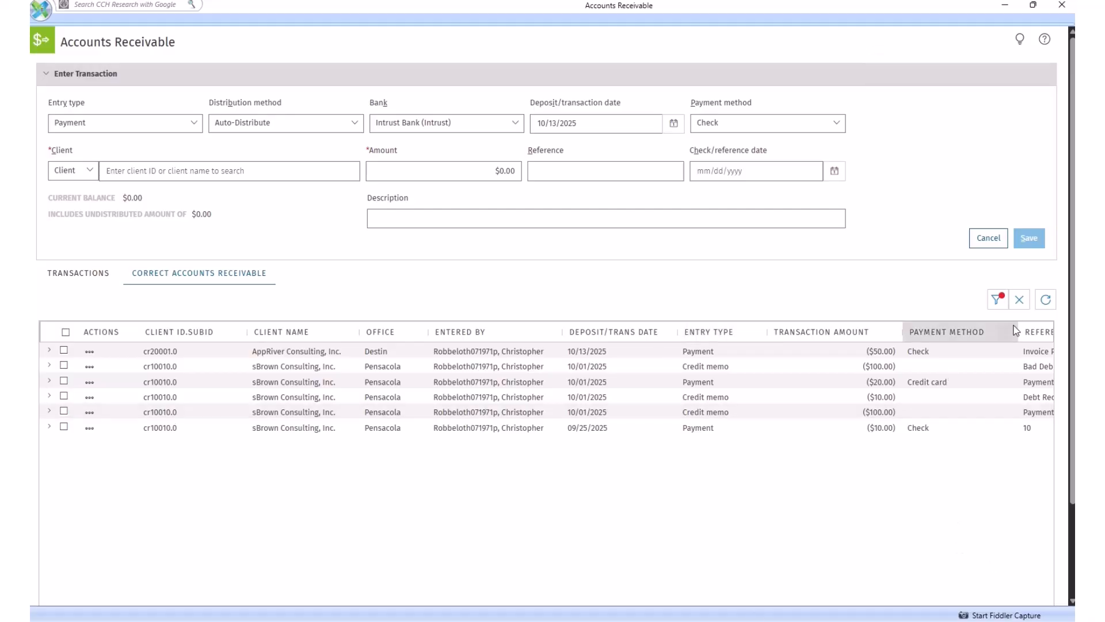
# Extend the transaction filter's end date to 10/31/2025 and apply it.
pyautogui.click(997, 300)
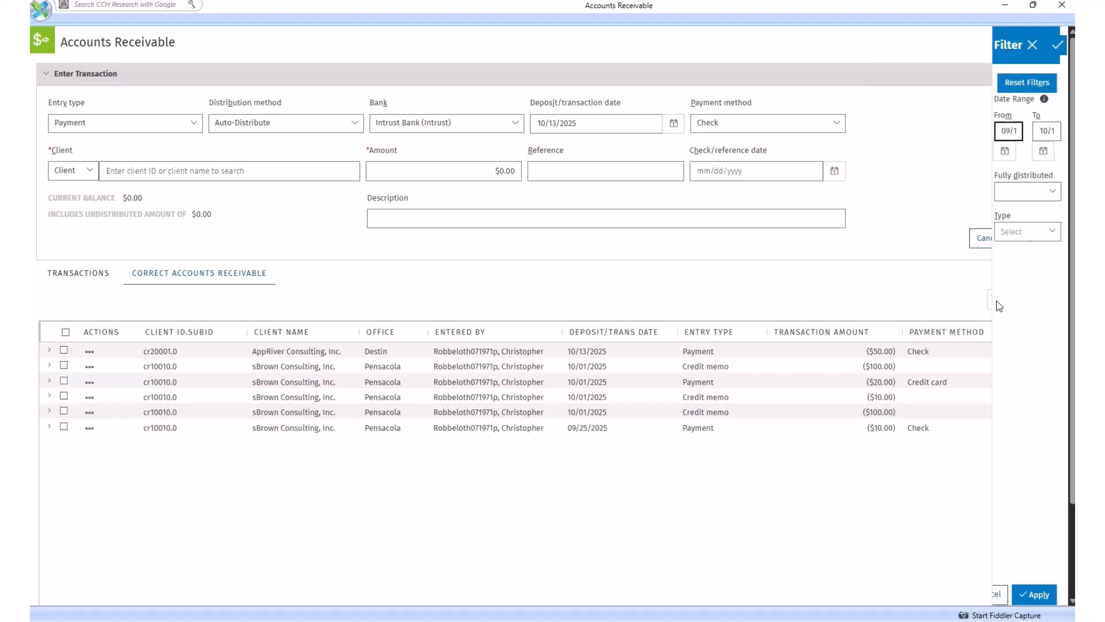
pyautogui.click(1044, 131)
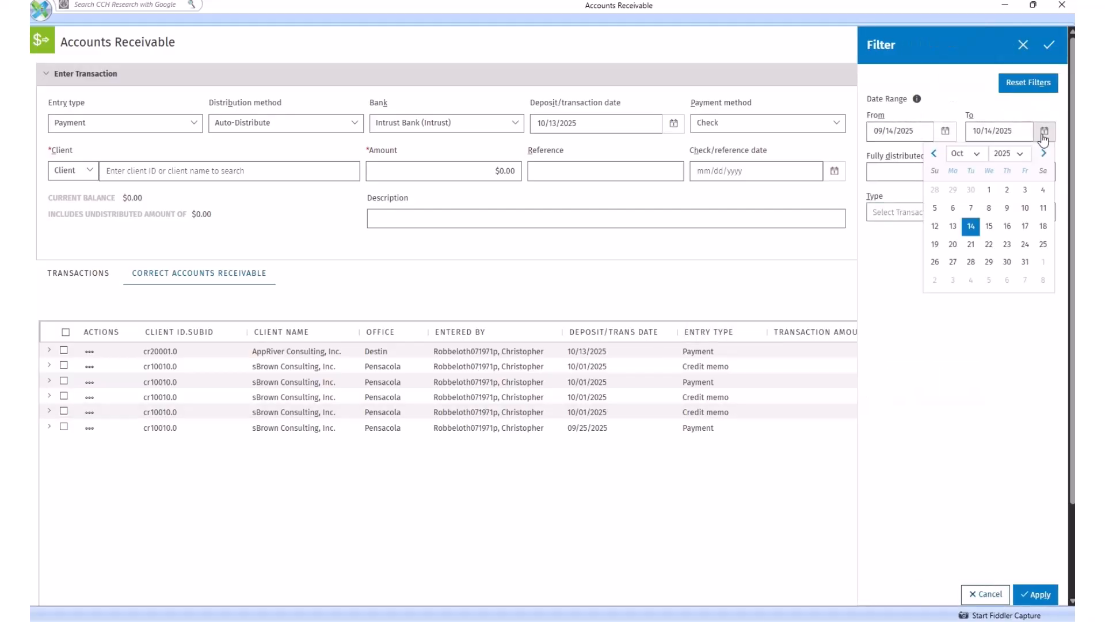
pyautogui.click(1025, 262)
pyautogui.click(1035, 598)
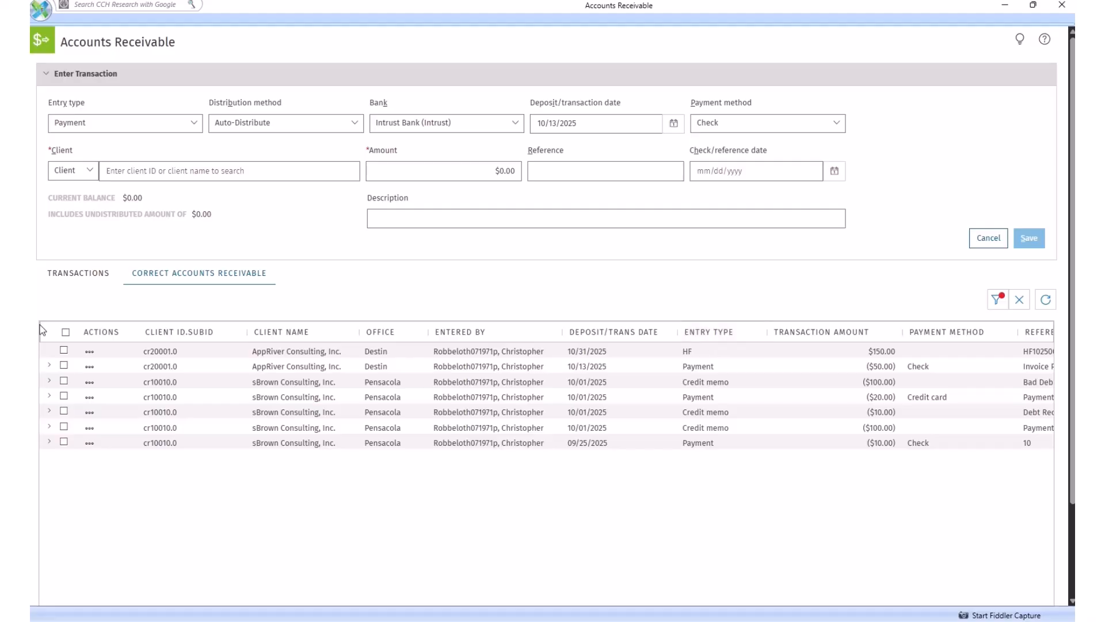
# Review the available actions and invoice distribution of the first 10/01/2025 sBrown Consulting credit memo.
pyautogui.click(89, 383)
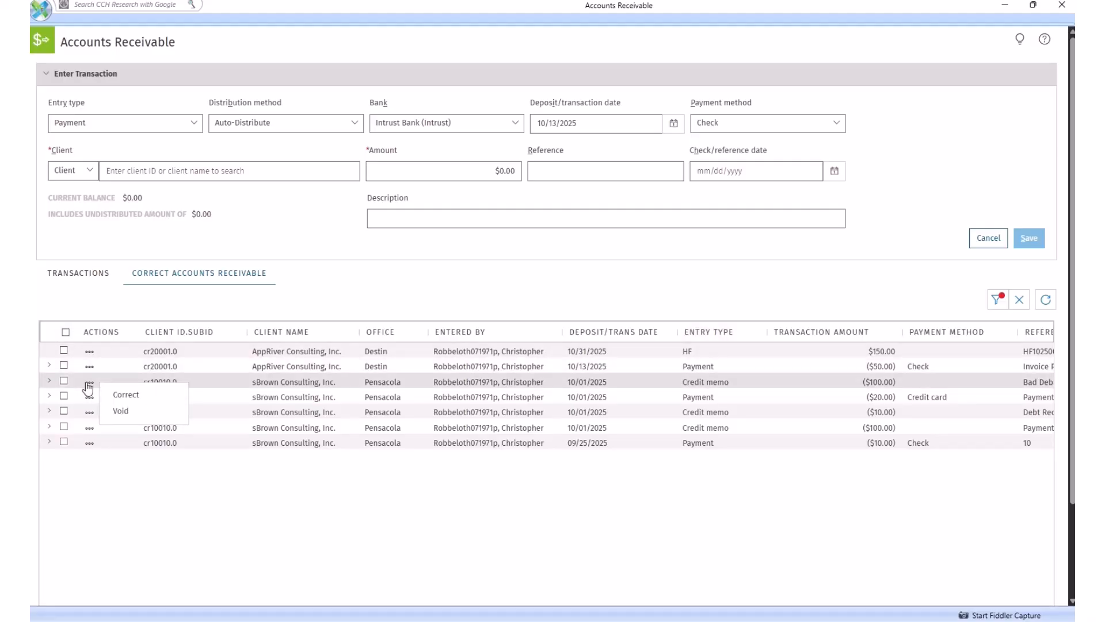
pyautogui.click(113, 493)
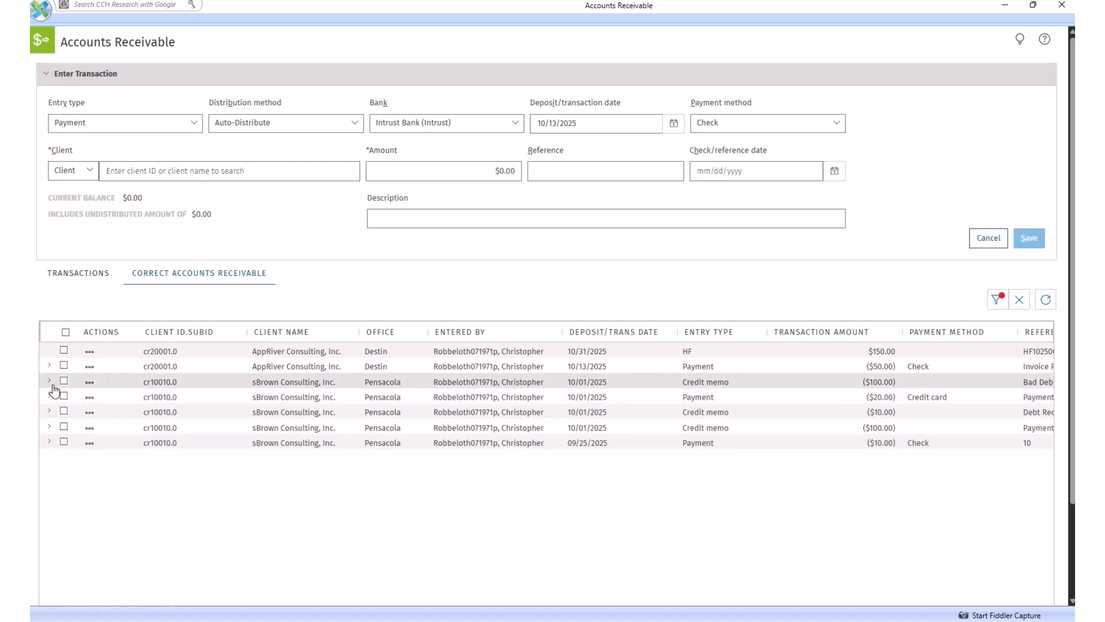
pyautogui.click(49, 382)
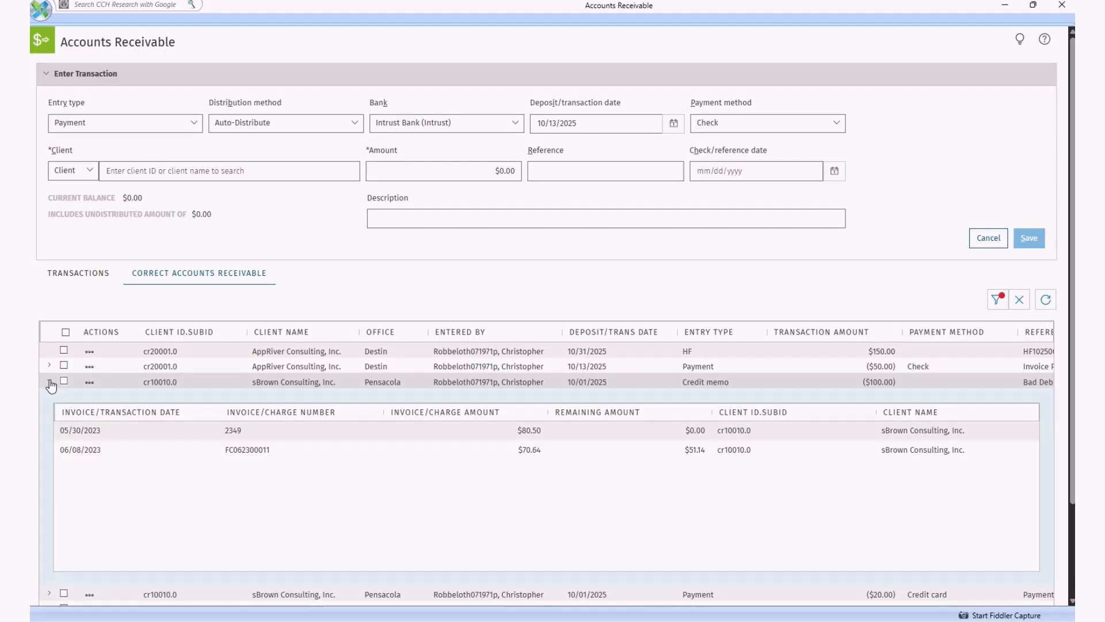
pyautogui.click(49, 383)
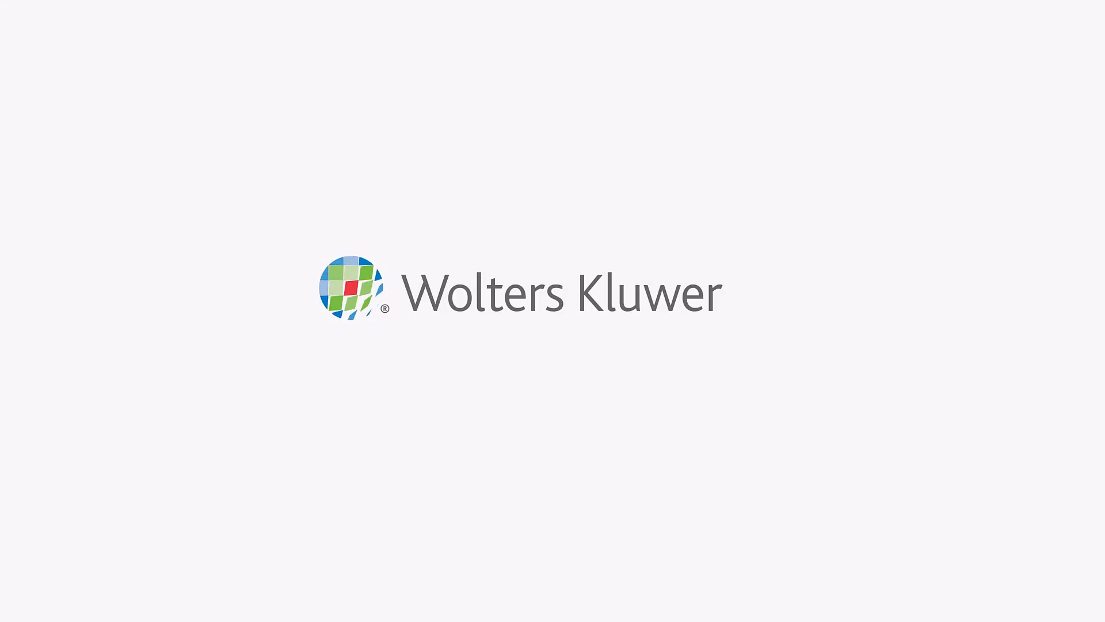